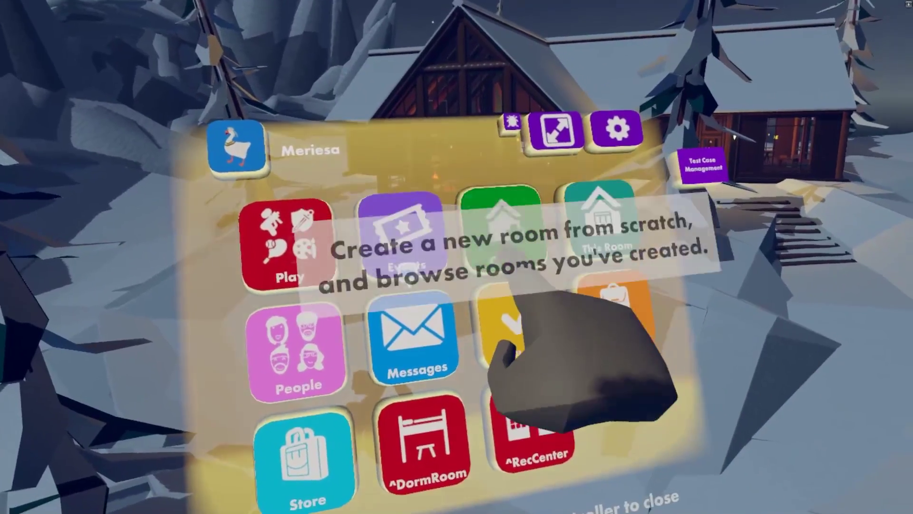
Open the Create menu showing Base Rooms such as MakerRoom, SkiLodgeTemplate and StuntTemplate.
{"action": "left_click", "coordinate": [495, 223]}
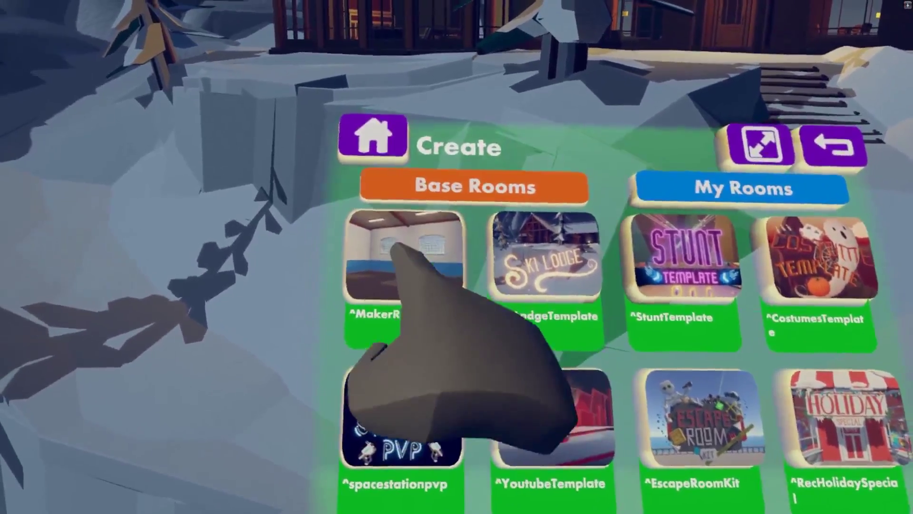
Create a room named 'Meriesanewroom2' from MakerRoom and leave the current room without saving.
{"action": "left_click", "coordinate": [402, 257]}
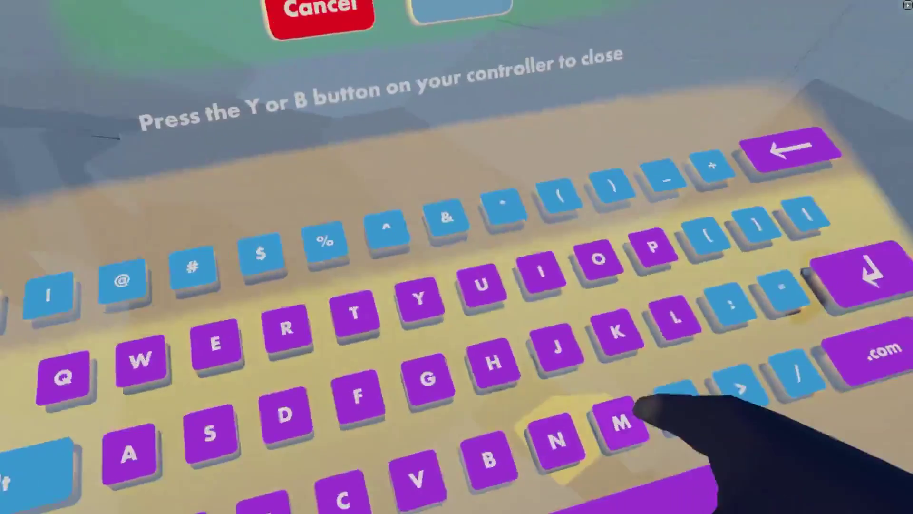
{"action": "type", "text": "Meri"}
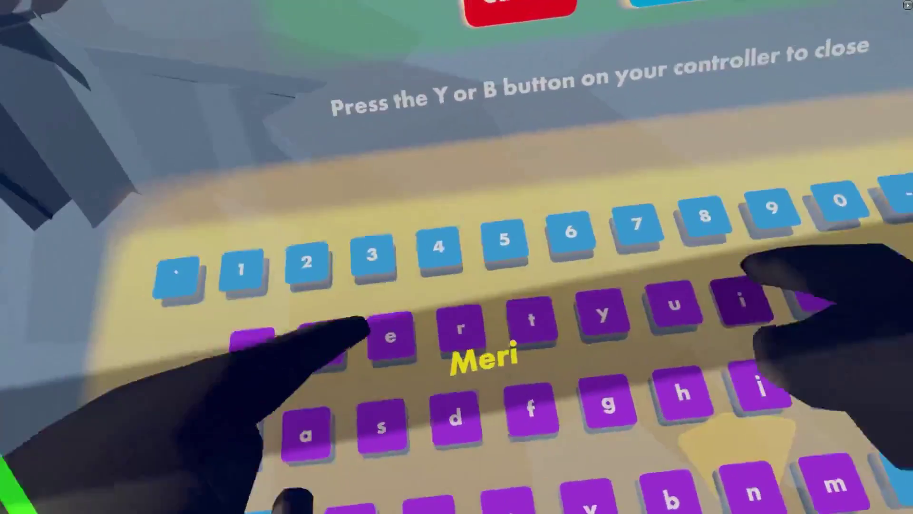
{"action": "type", "text": "esane"}
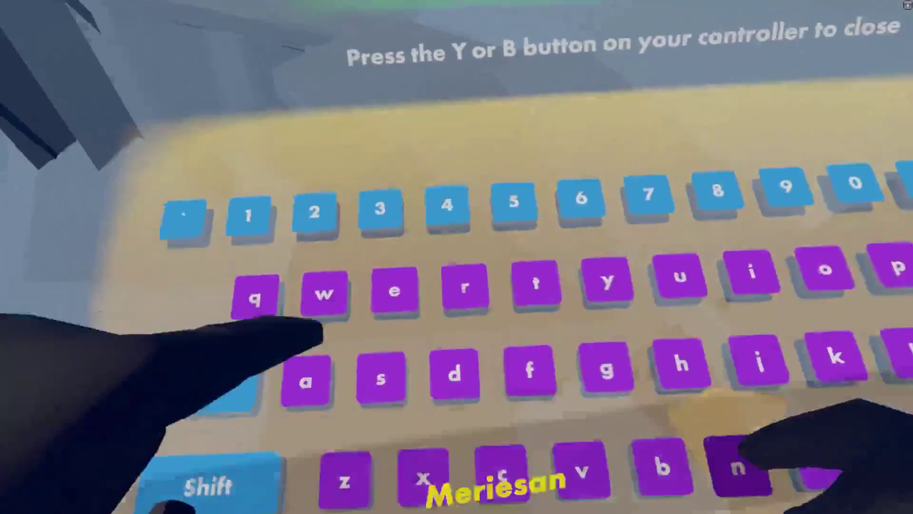
{"action": "type", "text": "wroom2"}
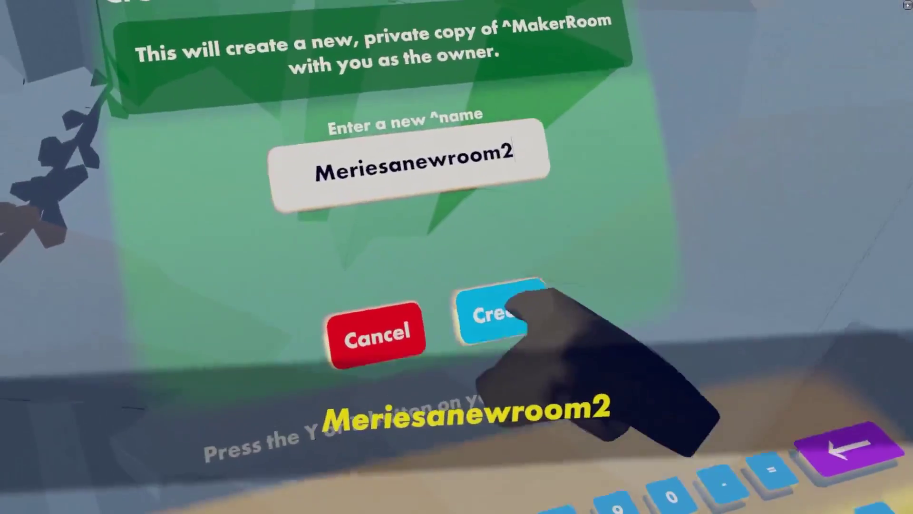
{"action": "left_click", "coordinate": [543, 237]}
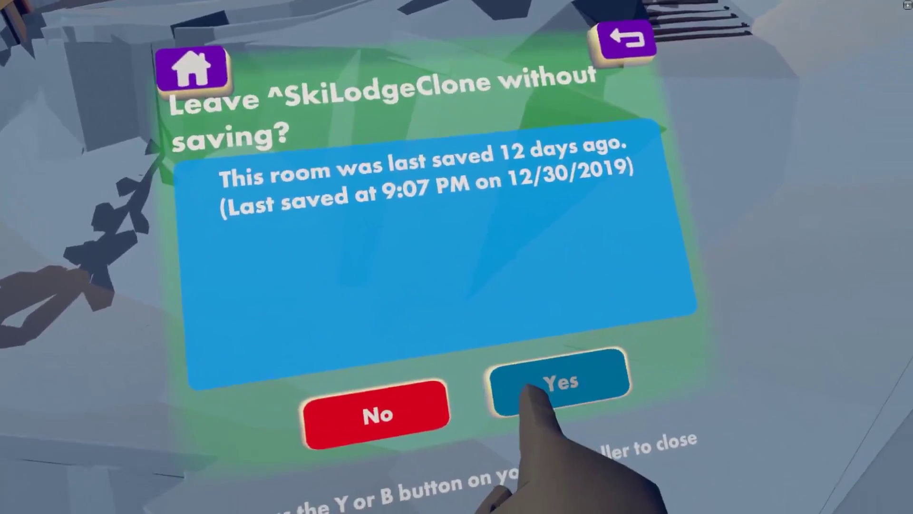
{"action": "left_click", "coordinate": [535, 395]}
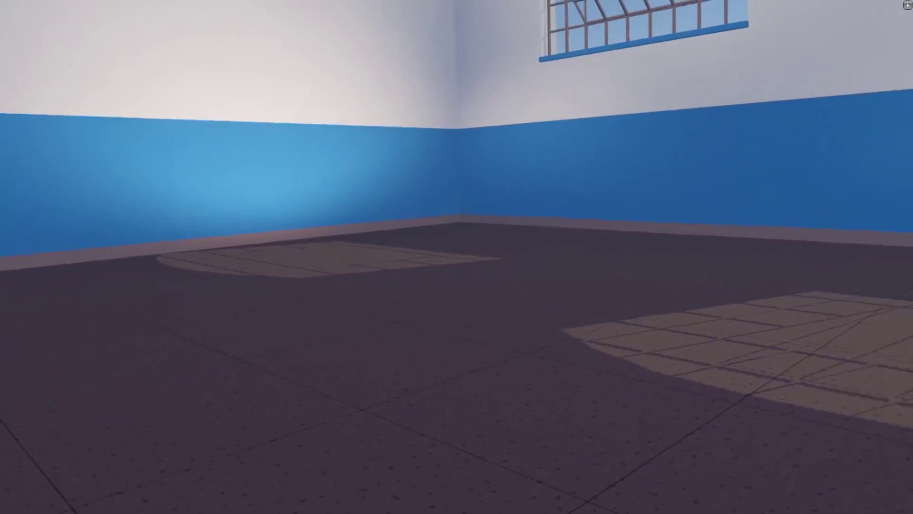
Equip the Maker Pen from the backpack, then close the pen's menu.
{"action": "key", "text": "Escape"}
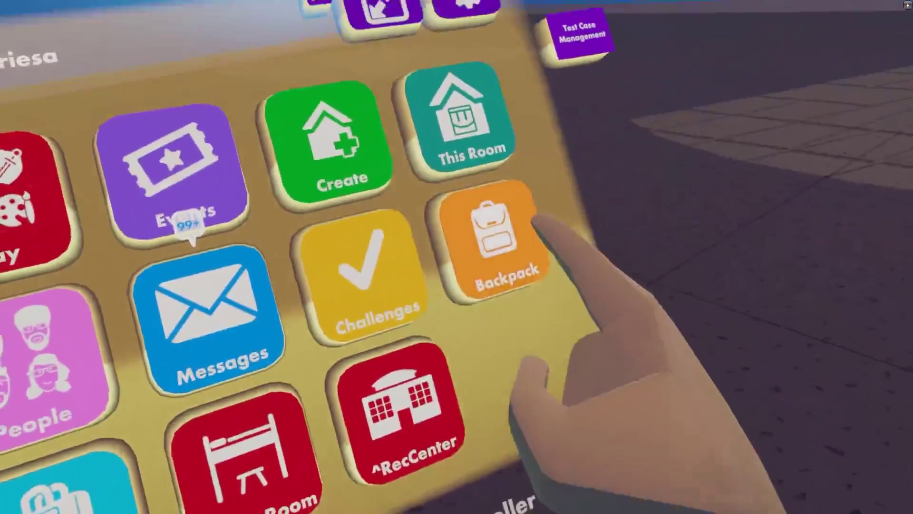
{"action": "left_click", "coordinate": [590, 257]}
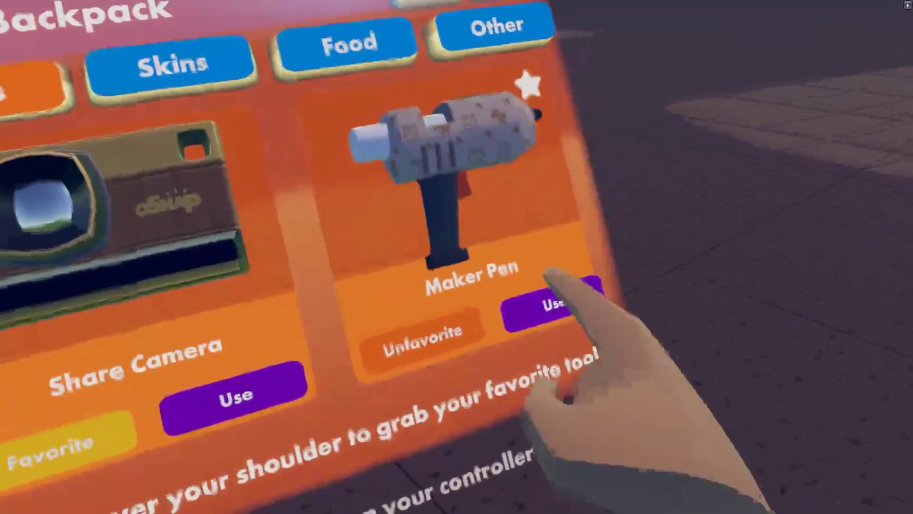
{"action": "left_click", "coordinate": [565, 333]}
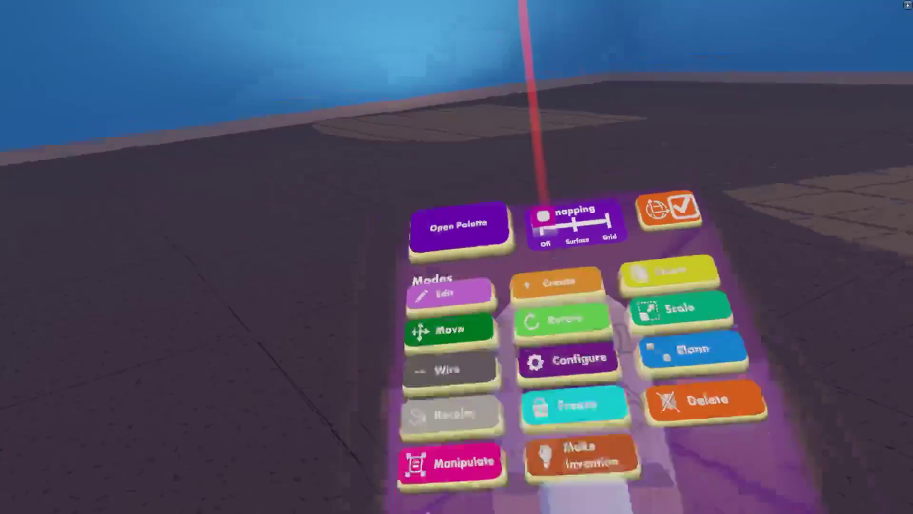
{"action": "left_click", "coordinate": [568, 422]}
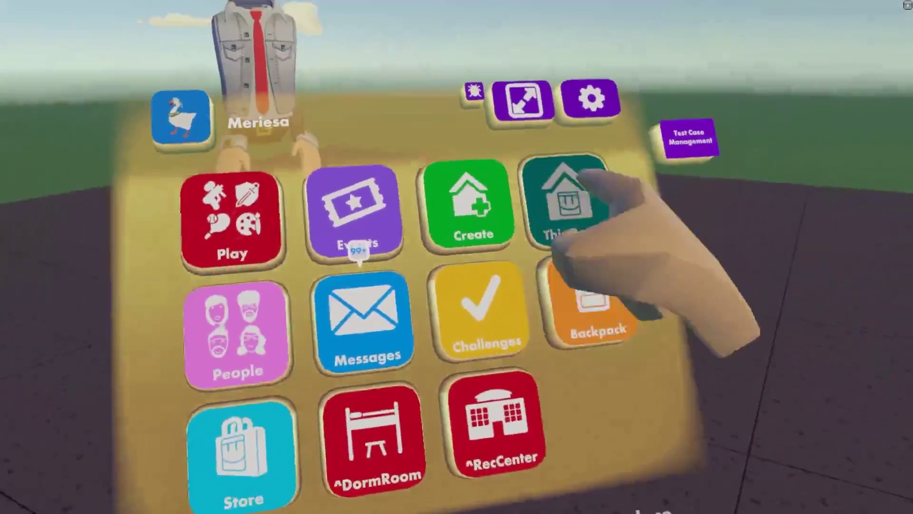
Go to This Room's Settings and Permissions, then bring up the Co-Owner role's player list.
{"action": "left_click", "coordinate": [775, 200]}
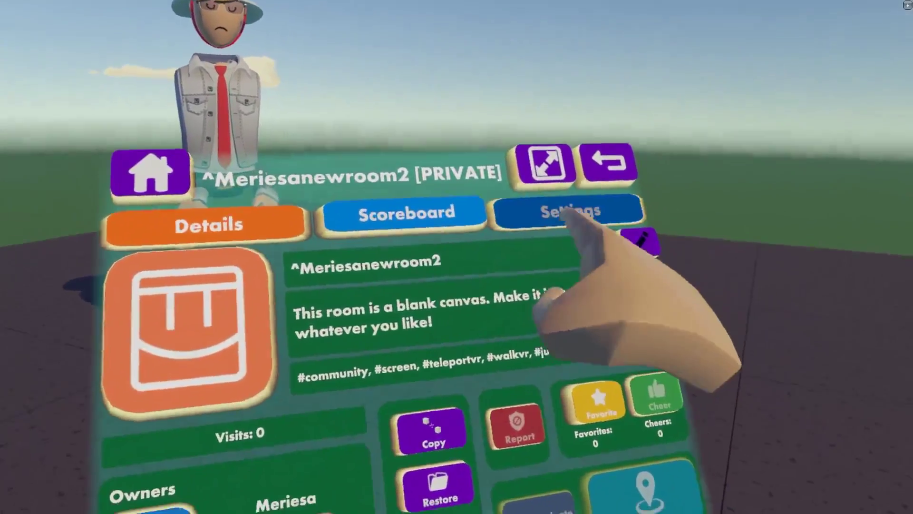
{"action": "left_click", "coordinate": [583, 205]}
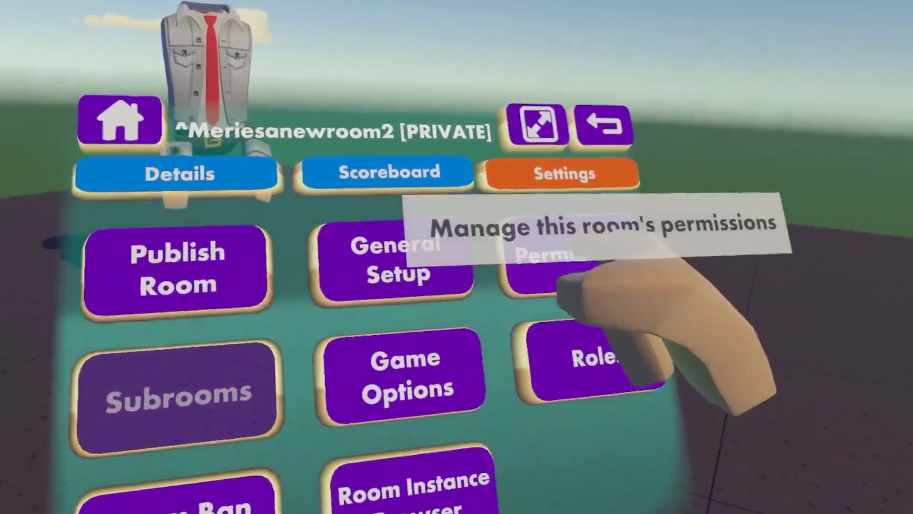
{"action": "left_click", "coordinate": [580, 202]}
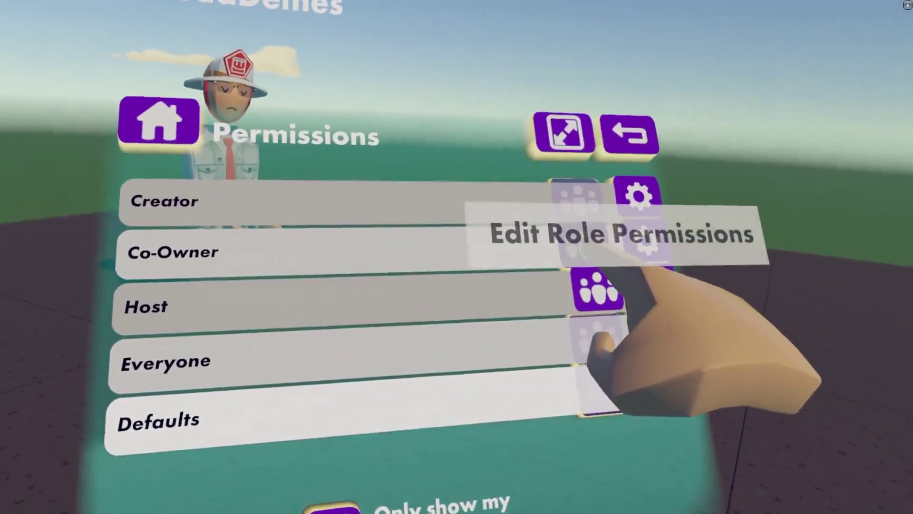
{"action": "left_click", "coordinate": [643, 235]}
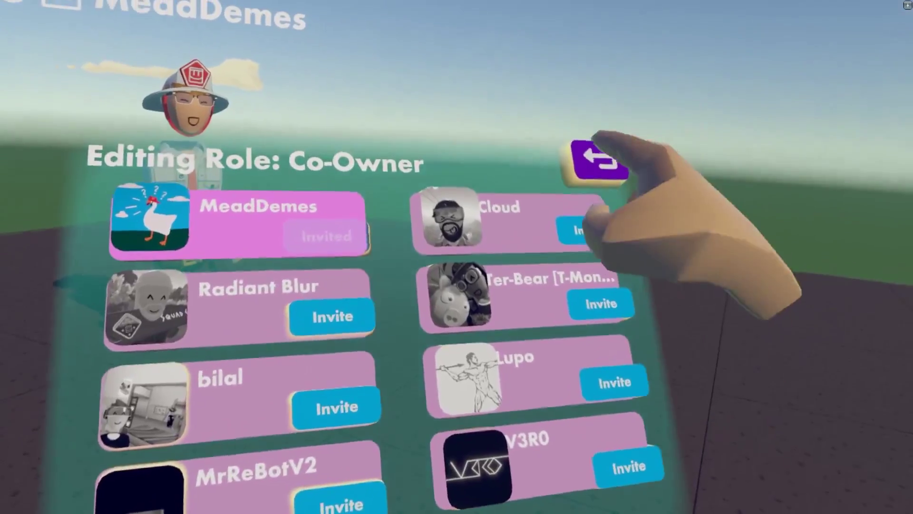
Back at the role list, open Co-Owner permissions and override Can View Gadgets.
{"action": "left_click", "coordinate": [681, 130]}
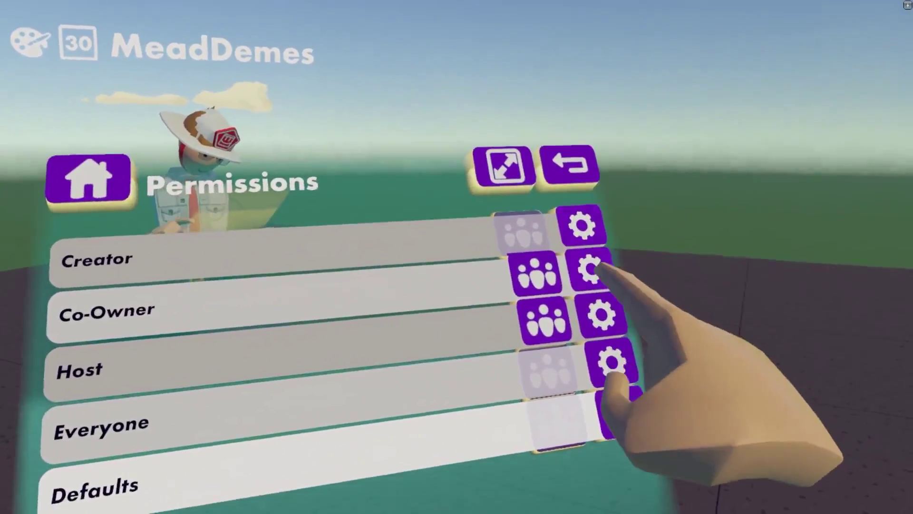
{"action": "left_click", "coordinate": [593, 314]}
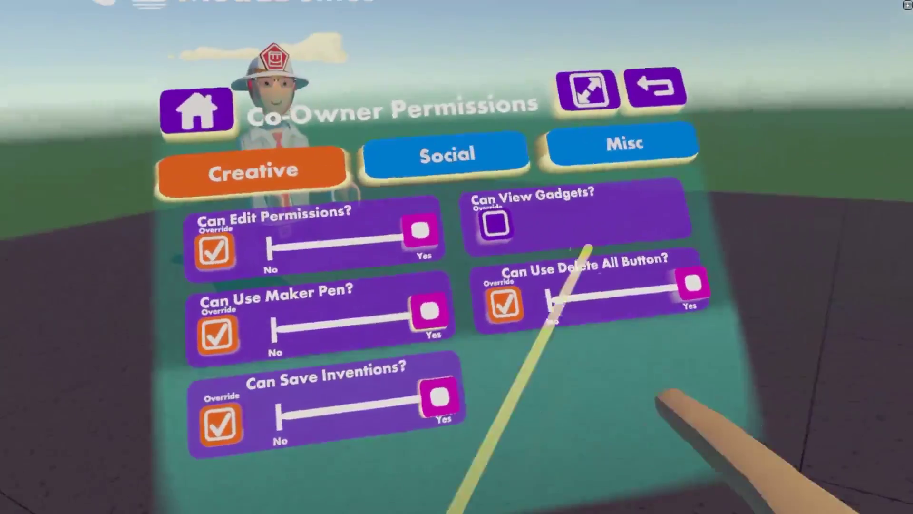
{"action": "left_click", "coordinate": [496, 223]}
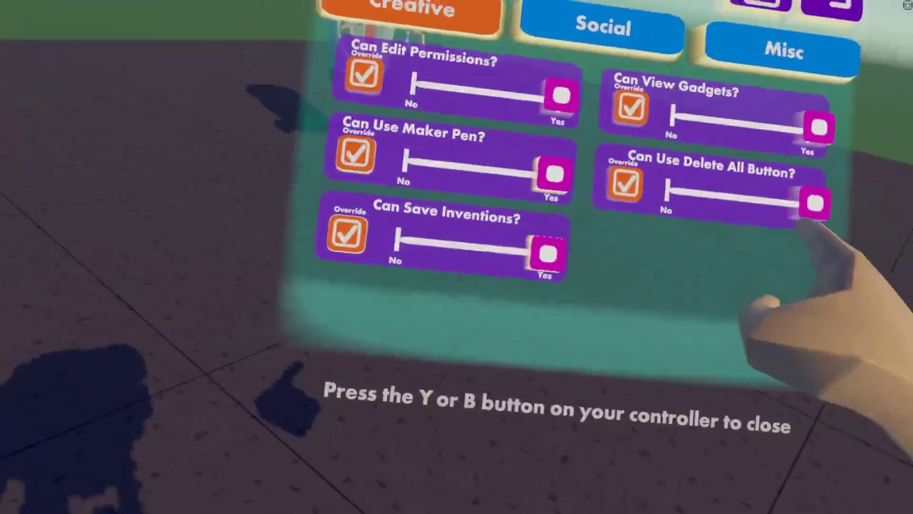
Set the co-owners' Can Use Delete All Button permission to No.
{"action": "left_click_drag", "start_coordinate": [849, 395], "coordinate": [688, 381]}
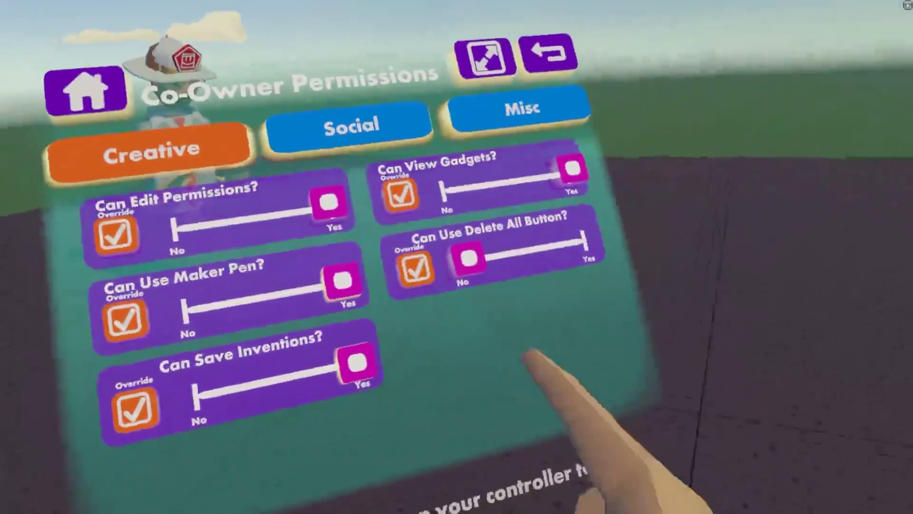
{"action": "left_click_drag", "start_coordinate": [523, 273], "coordinate": [651, 248]}
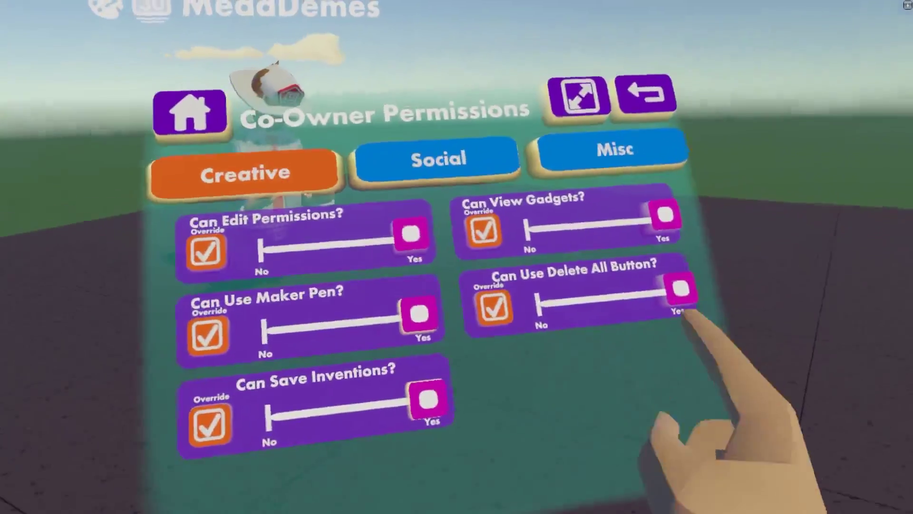
{"action": "left_click_drag", "start_coordinate": [681, 289], "coordinate": [518, 259]}
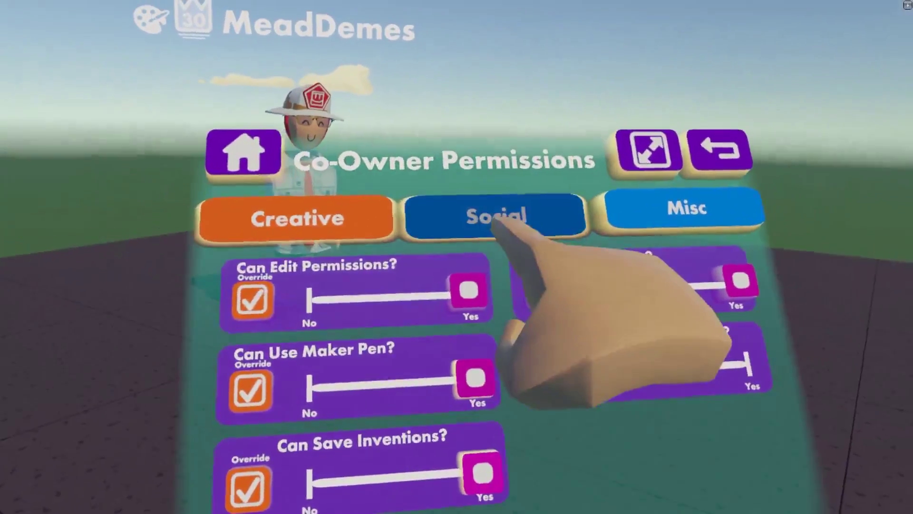
{"action": "left_click", "coordinate": [519, 200]}
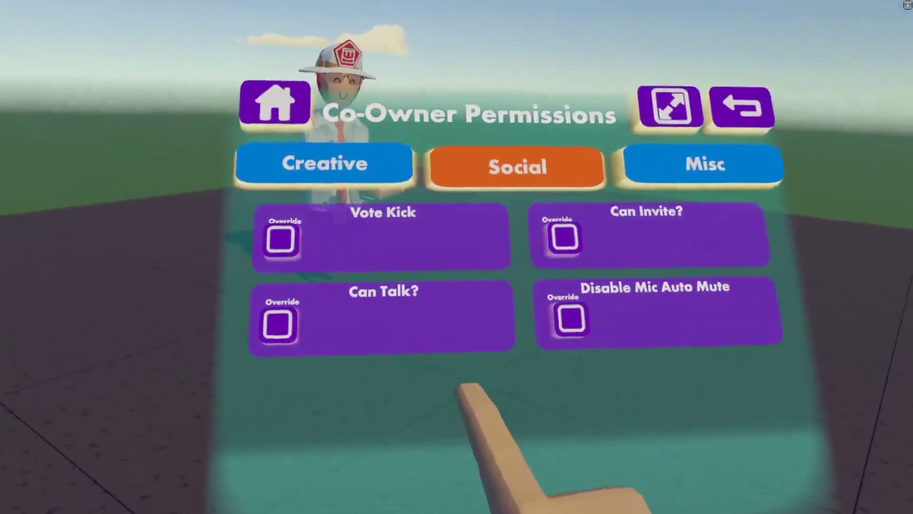
Override Vote Kick at Vote and set Can Talk, Can Invite, Disable Mic Auto Mute to Yes.
{"action": "left_click", "coordinate": [266, 260]}
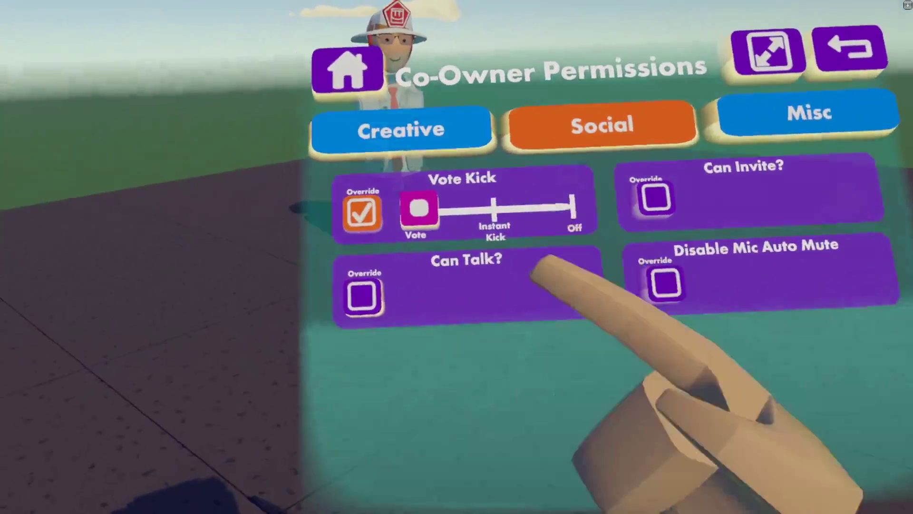
{"action": "left_click", "coordinate": [332, 322]}
{"action": "left_click_drag", "start_coordinate": [397, 280], "coordinate": [551, 276]}
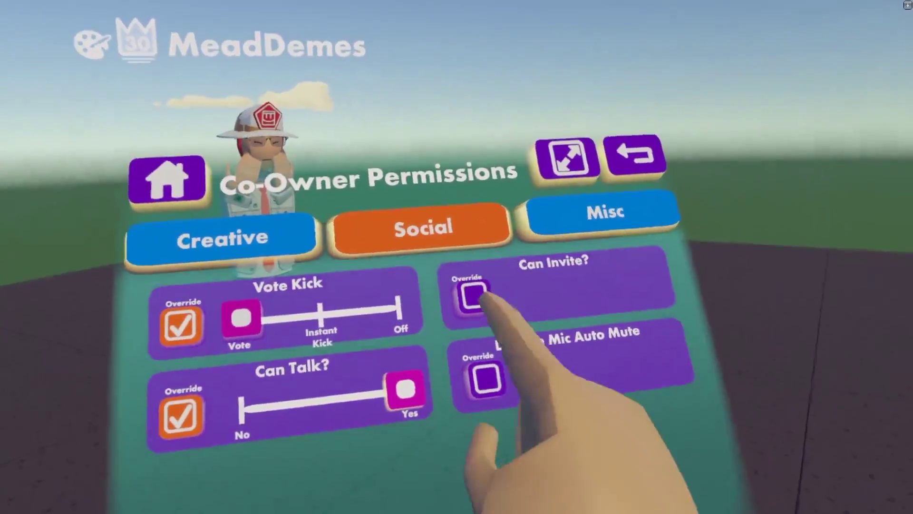
{"action": "left_click", "coordinate": [473, 295]}
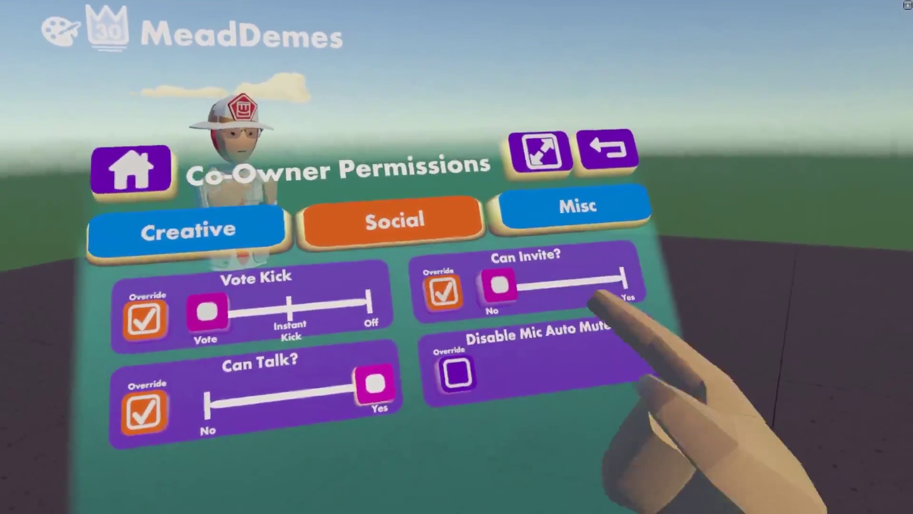
{"action": "left_click_drag", "start_coordinate": [526, 265], "coordinate": [685, 282]}
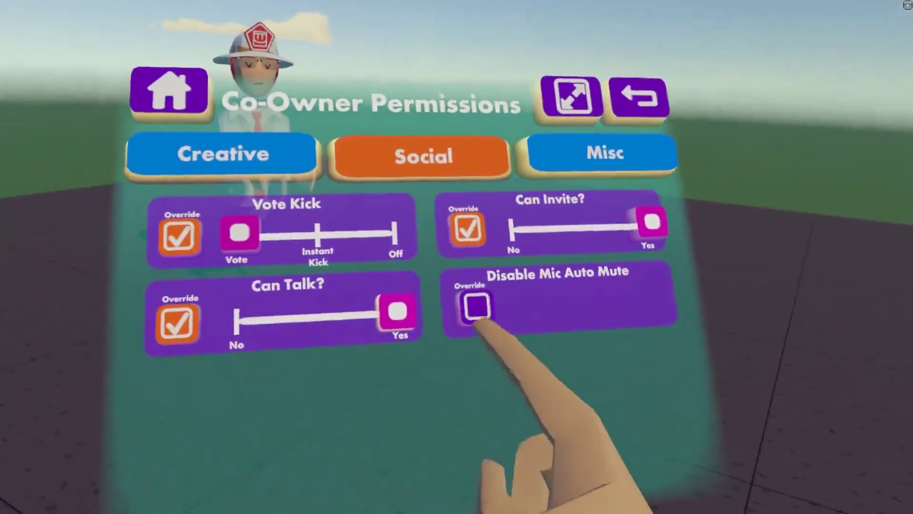
{"action": "left_click", "coordinate": [464, 303]}
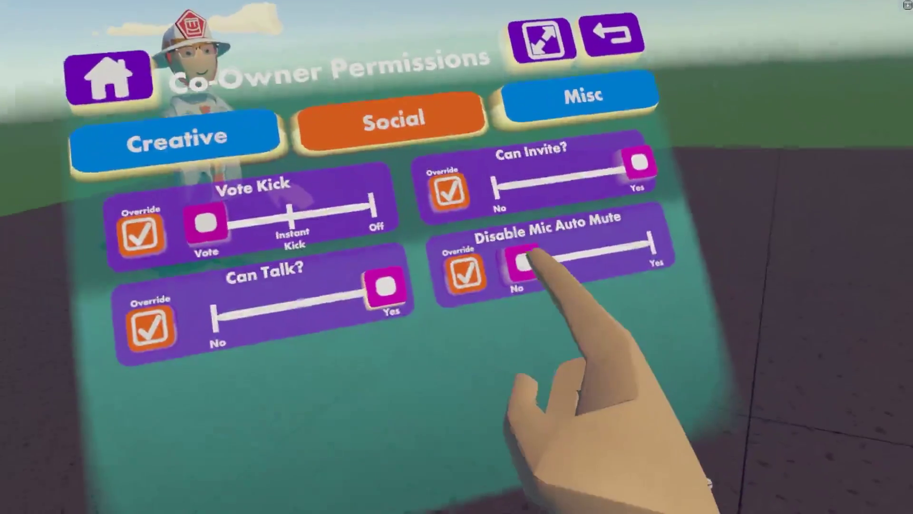
{"action": "left_click_drag", "start_coordinate": [536, 274], "coordinate": [657, 257]}
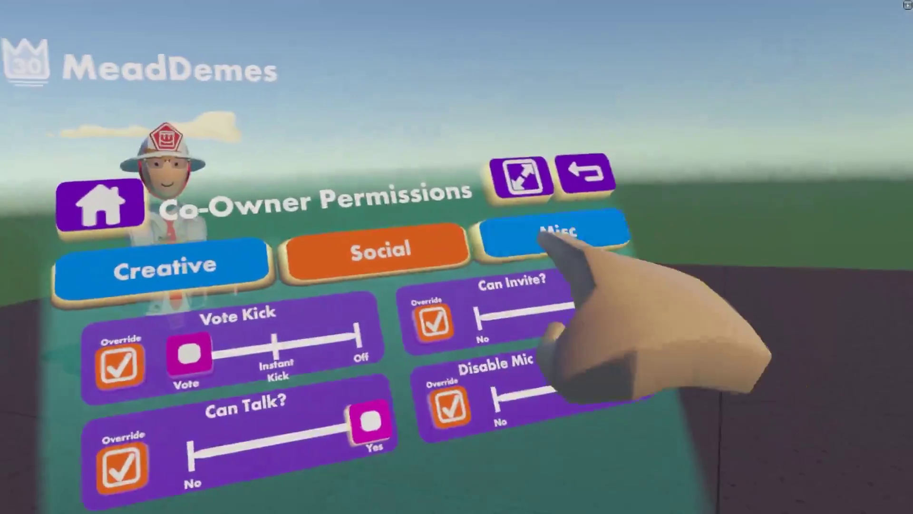
Show the co-owners' Misc permissions and move to the second page with Can Change Game Mode.
{"action": "left_click", "coordinate": [552, 233]}
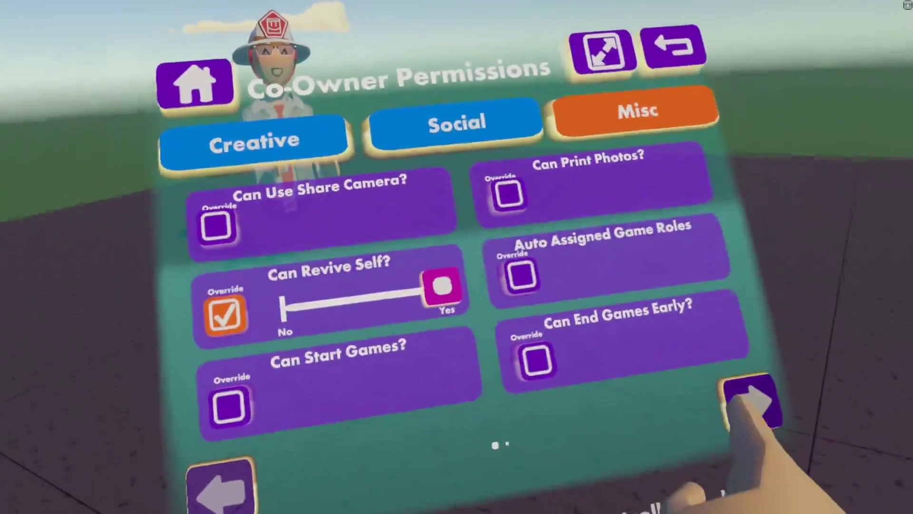
{"action": "left_click", "coordinate": [748, 391]}
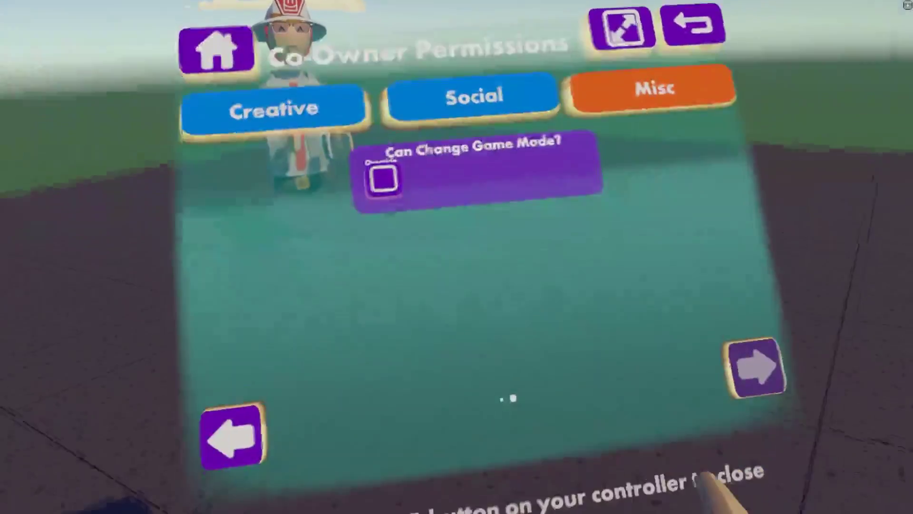